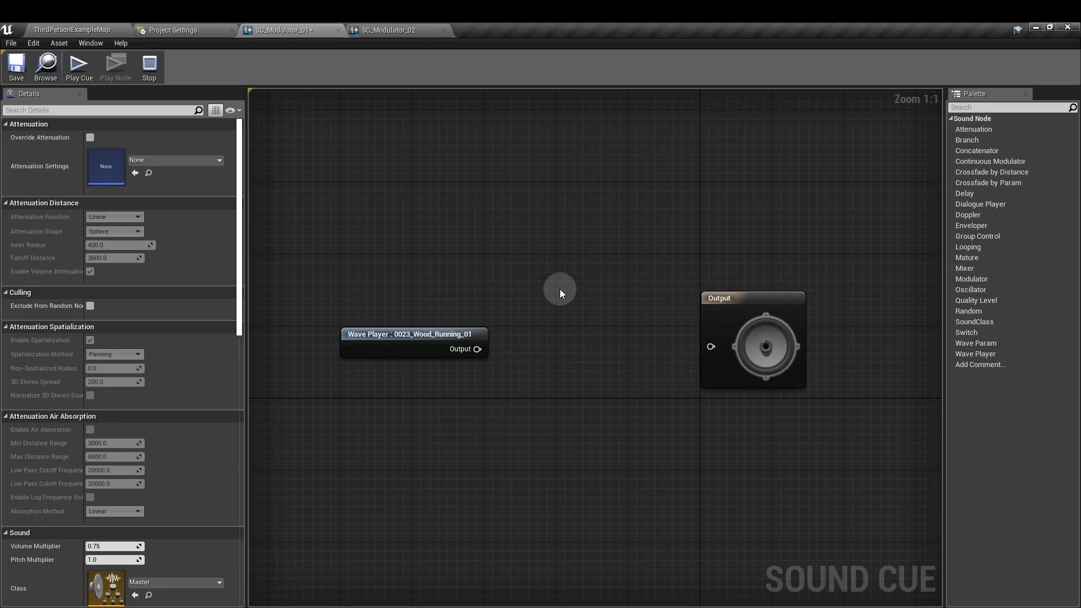
- Preview the 0023_Wood_Running_01 wave player on its own with Play Node
{"action": "left_click", "coordinate": [415, 349]}
{"action": "left_click", "coordinate": [123, 67]}
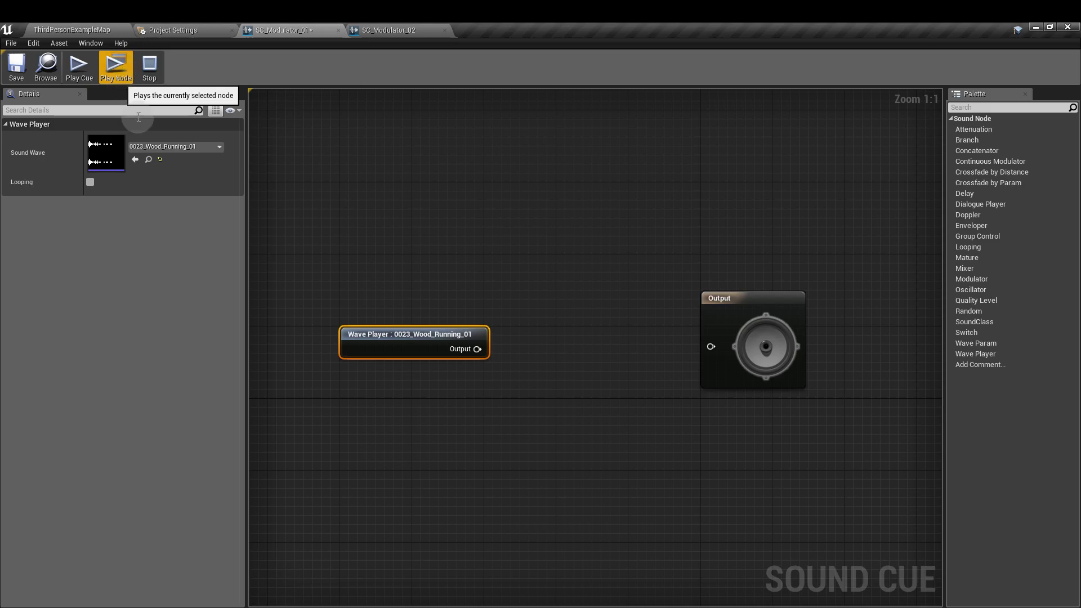
- Add a Modulator node fed by the wood-running wave player
{"action": "left_click_drag", "start_coordinate": [474, 348], "coordinate": [529, 346]}
{"action": "left_click", "coordinate": [573, 508]}
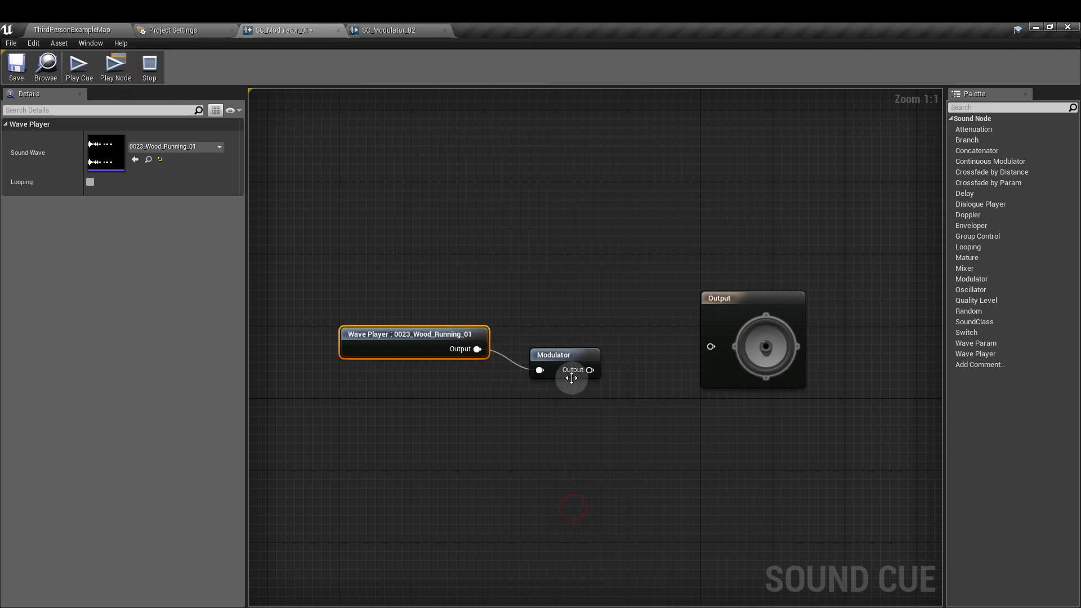
{"action": "left_click_drag", "start_coordinate": [571, 337], "coordinate": [579, 355]}
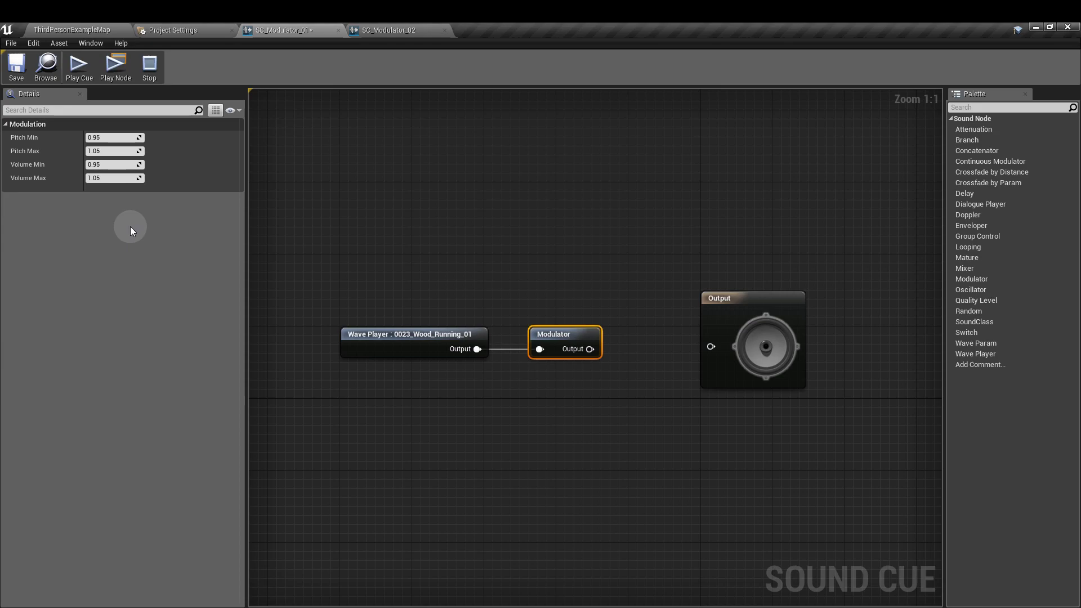
- Set the Modulator's Pitch Min and Pitch Max to 0.2 and connect it to Output
{"action": "left_click", "coordinate": [116, 138]}
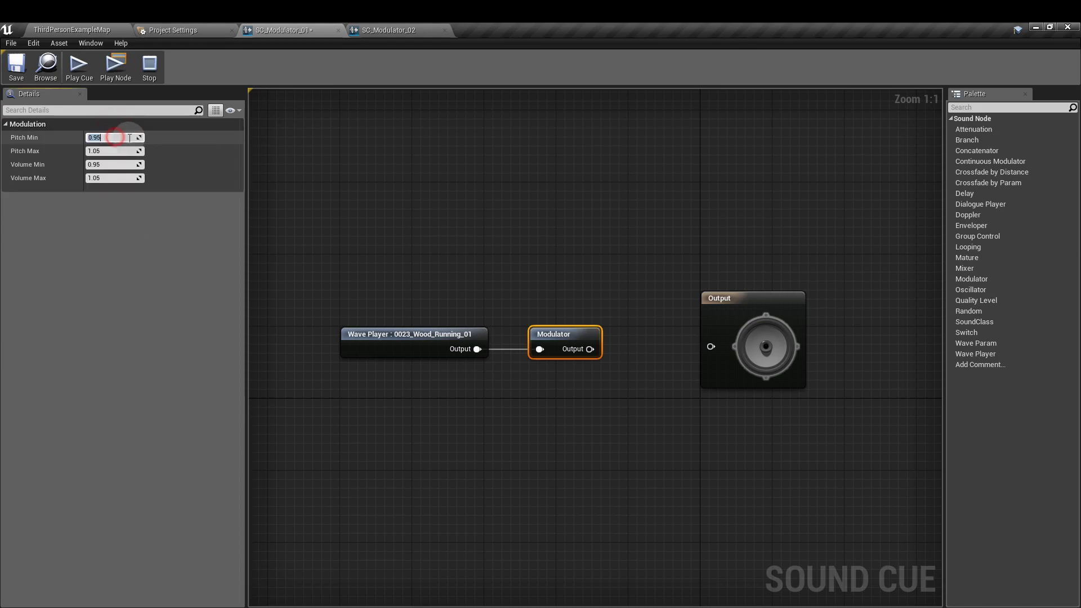
{"action": "type", "text": "0.2"}
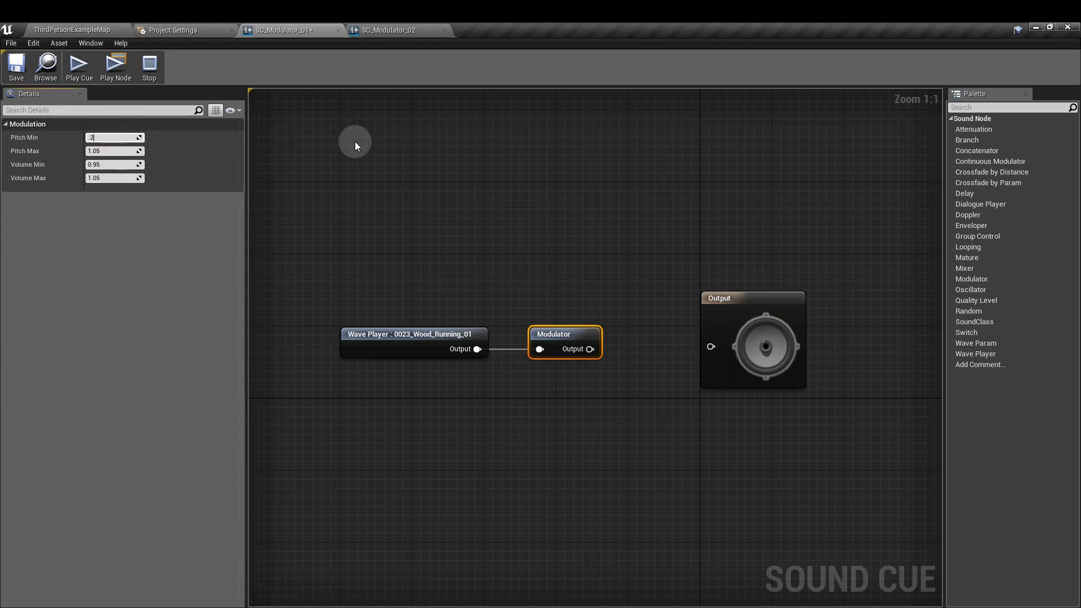
{"action": "key", "text": "Tab"}
{"action": "type", "text": "0.2"}
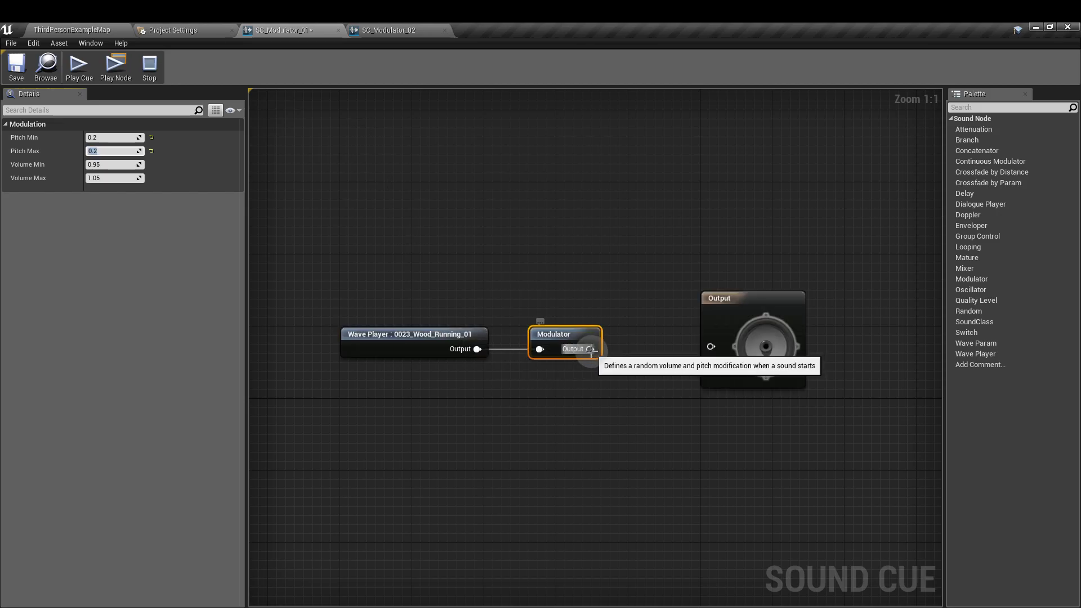
{"action": "left_click_drag", "start_coordinate": [590, 350], "coordinate": [711, 346]}
{"action": "left_click", "coordinate": [590, 232]}
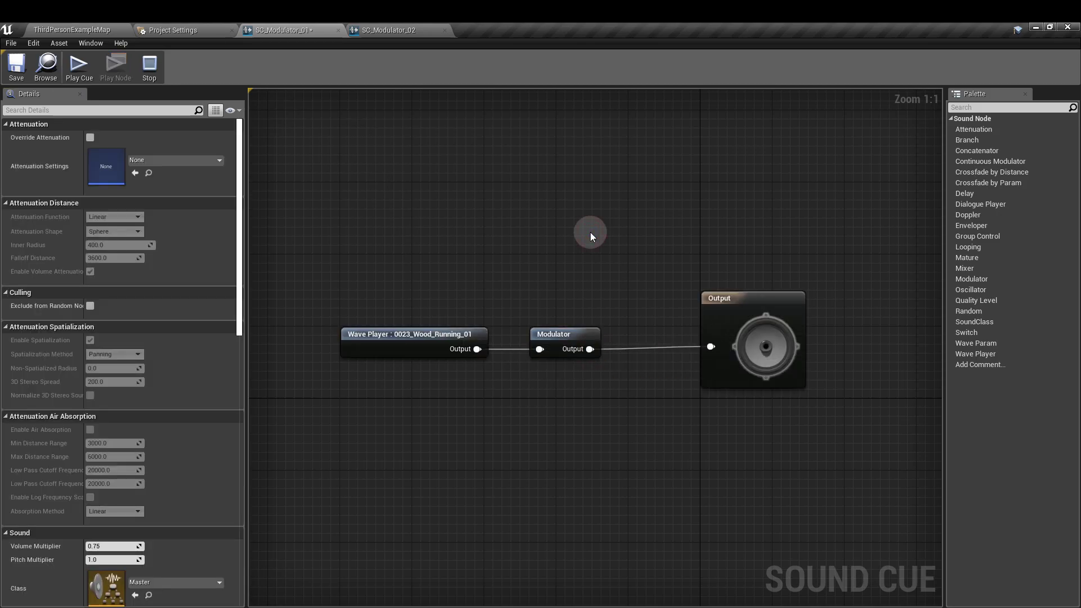
{"action": "key", "text": "space"}
- Set the Modulator's pitch range to 0.8 min and 1.2 max
{"action": "left_click_drag", "start_coordinate": [551, 293], "coordinate": [562, 381]}
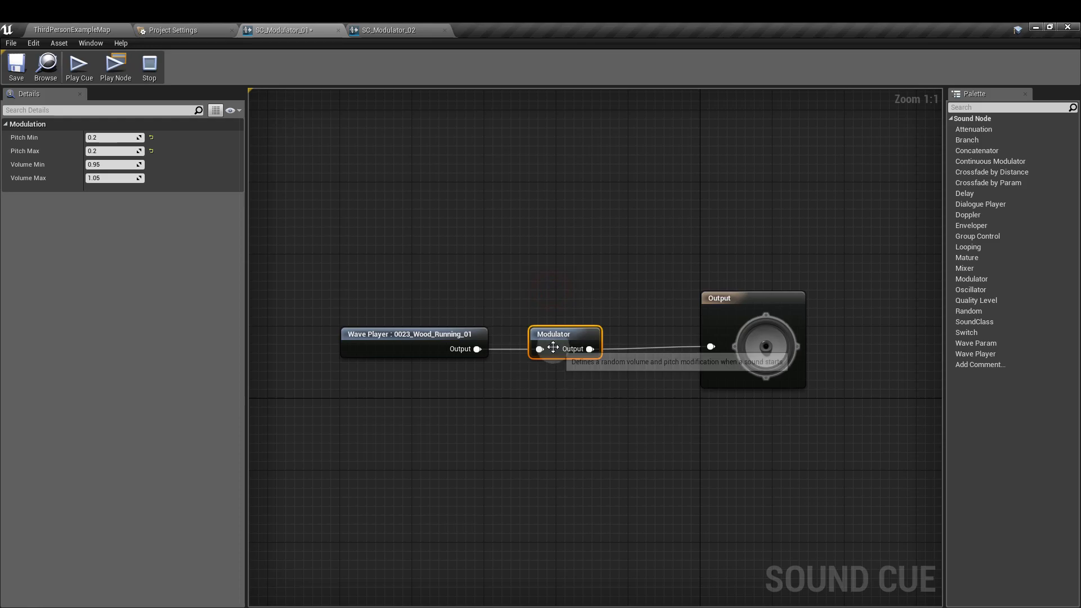
{"action": "left_click", "coordinate": [103, 137]}
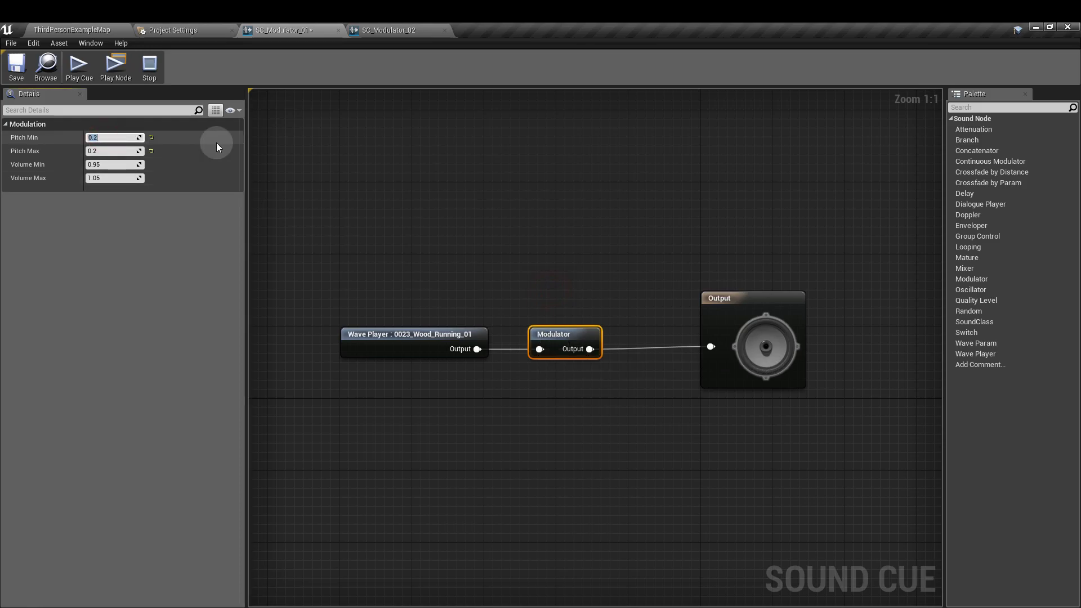
{"action": "type", "text": "0.8"}
{"action": "key", "text": "Tab"}
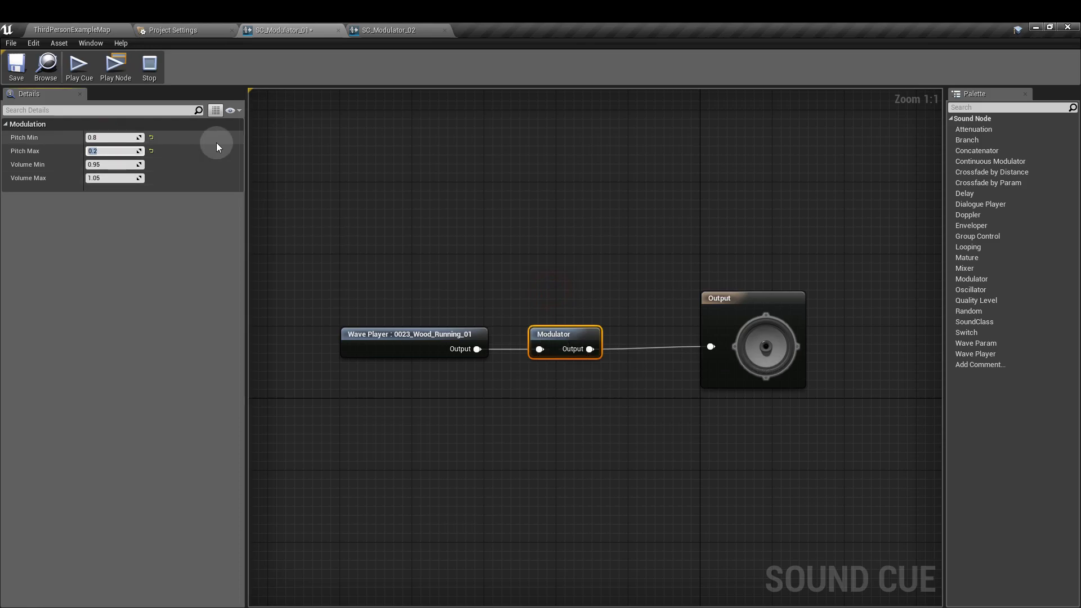
{"action": "type", "text": "1.2"}
{"action": "key", "text": "Return"}
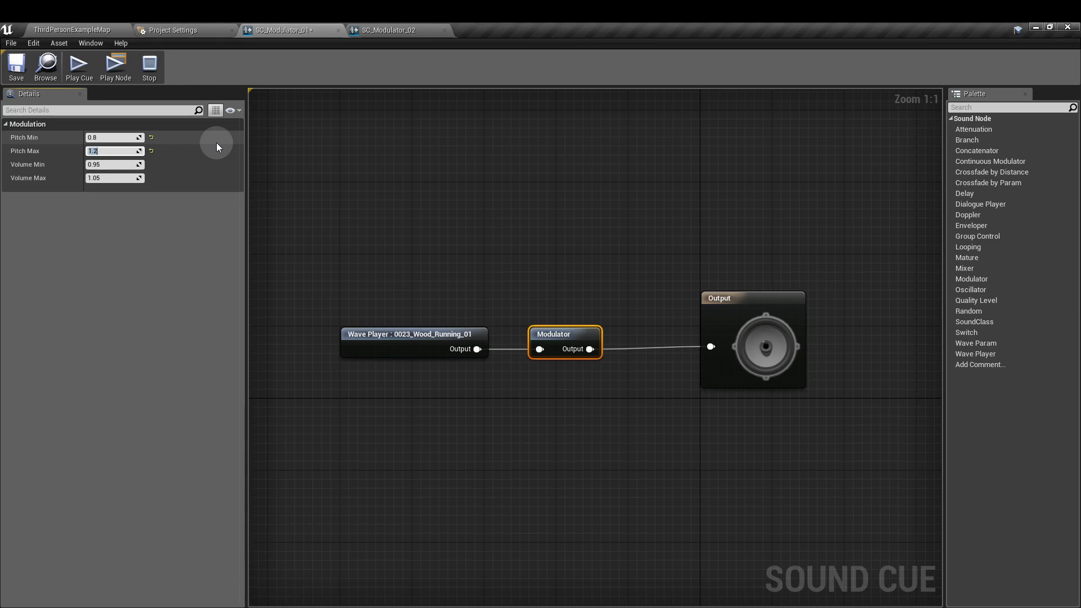
{"action": "left_click", "coordinate": [480, 196]}
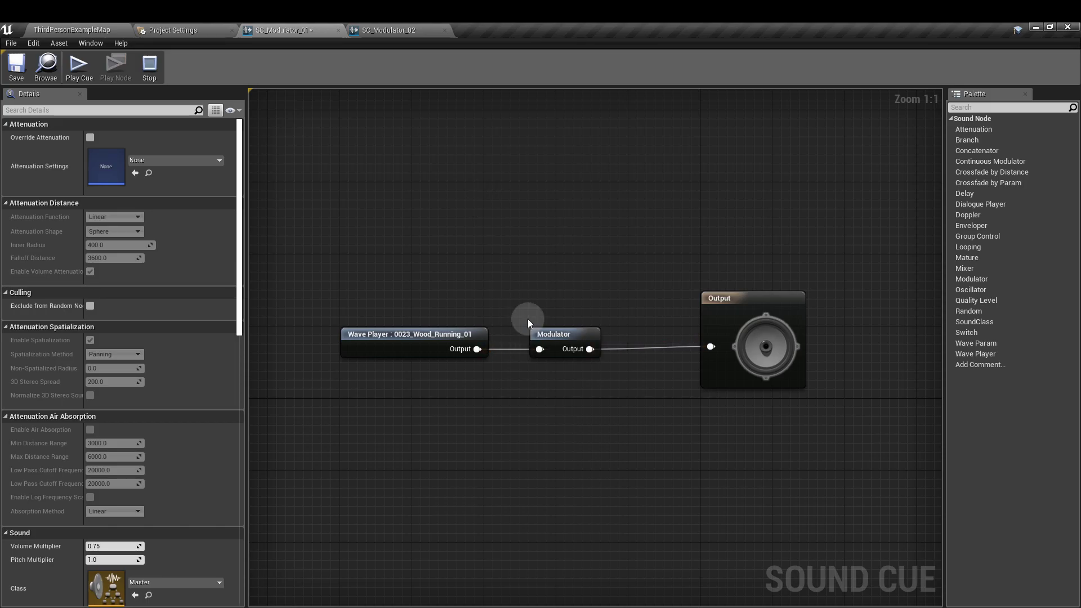
- Set the Modulator's volume range to 0.6–1.0 and play the cue
{"action": "left_click_drag", "start_coordinate": [523, 285], "coordinate": [579, 380]}
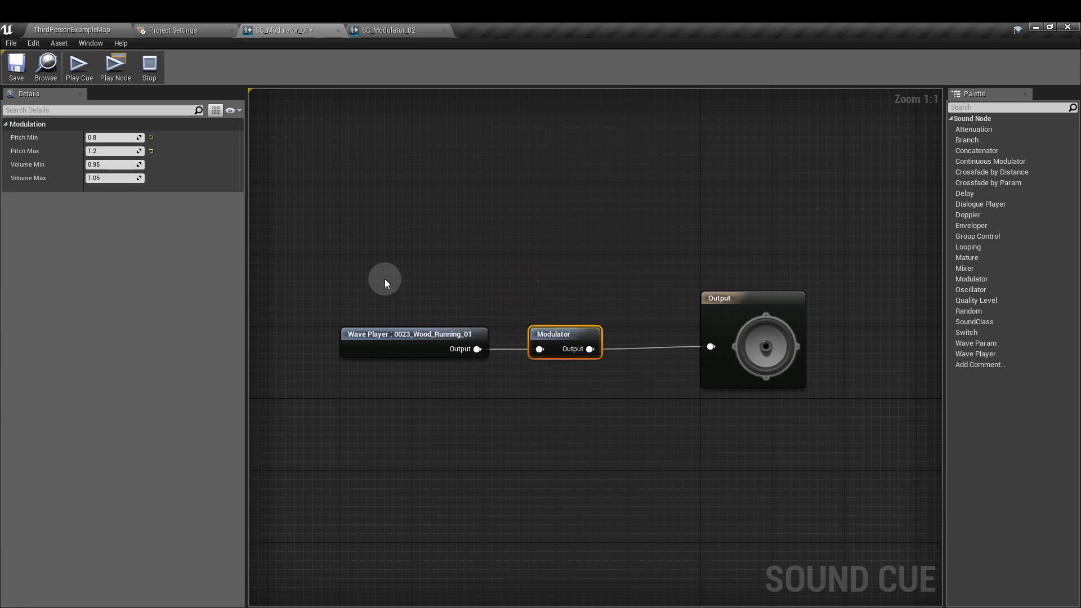
{"action": "left_click", "coordinate": [111, 164]}
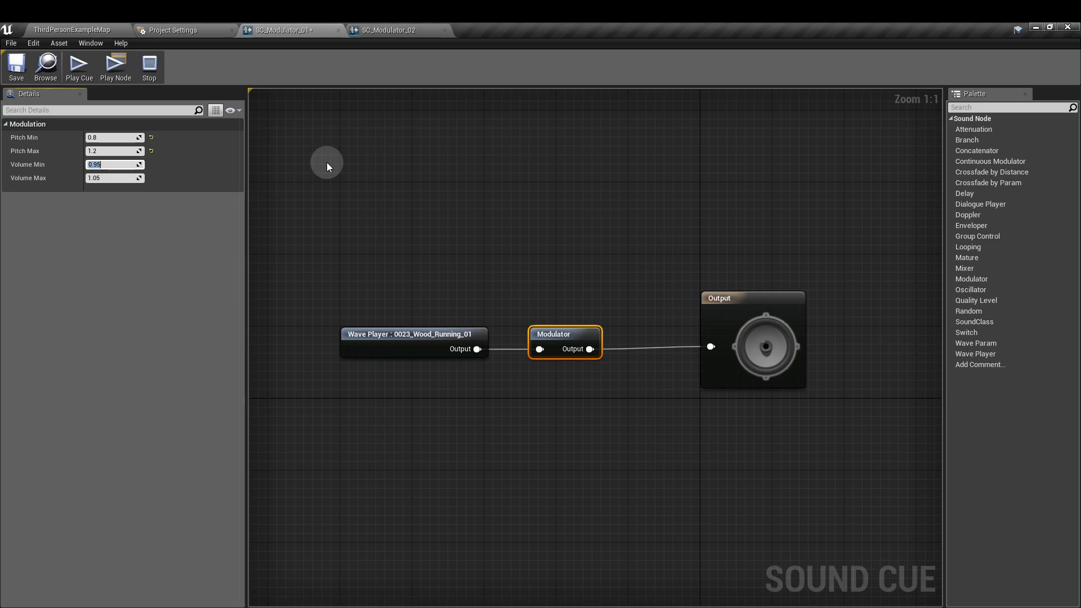
{"action": "type", "text": "0.6"}
{"action": "key", "text": "Tab"}
{"action": "type", "text": "1.0"}
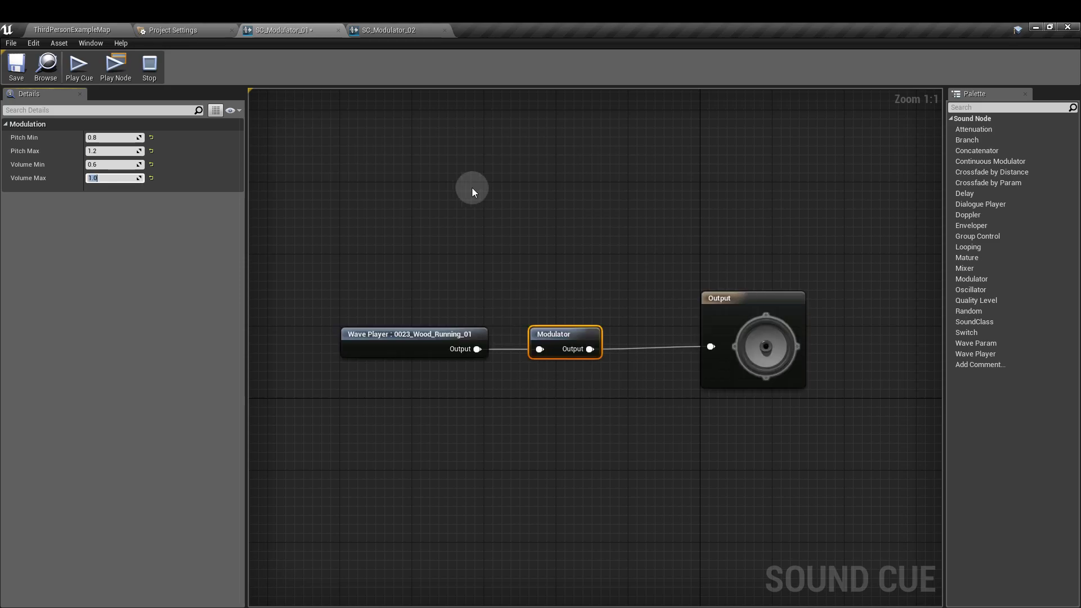
{"action": "key", "text": "Return"}
{"action": "left_click", "coordinate": [620, 286]}
{"action": "key", "text": "space"}
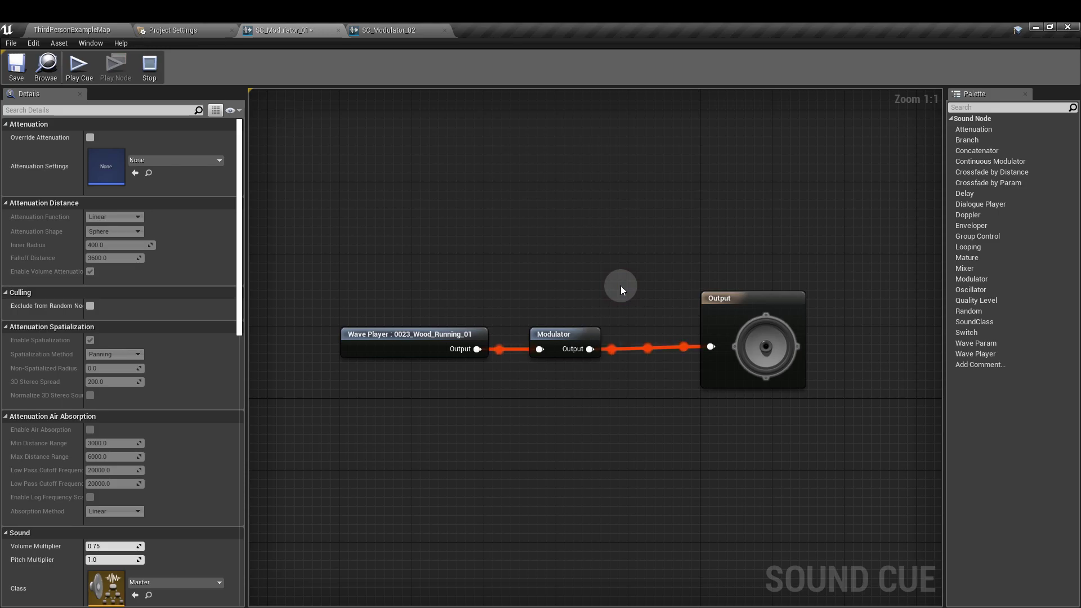
- Raise the Modulator's Pitch Min slightly above 0.8
{"action": "left_click", "coordinate": [565, 337]}
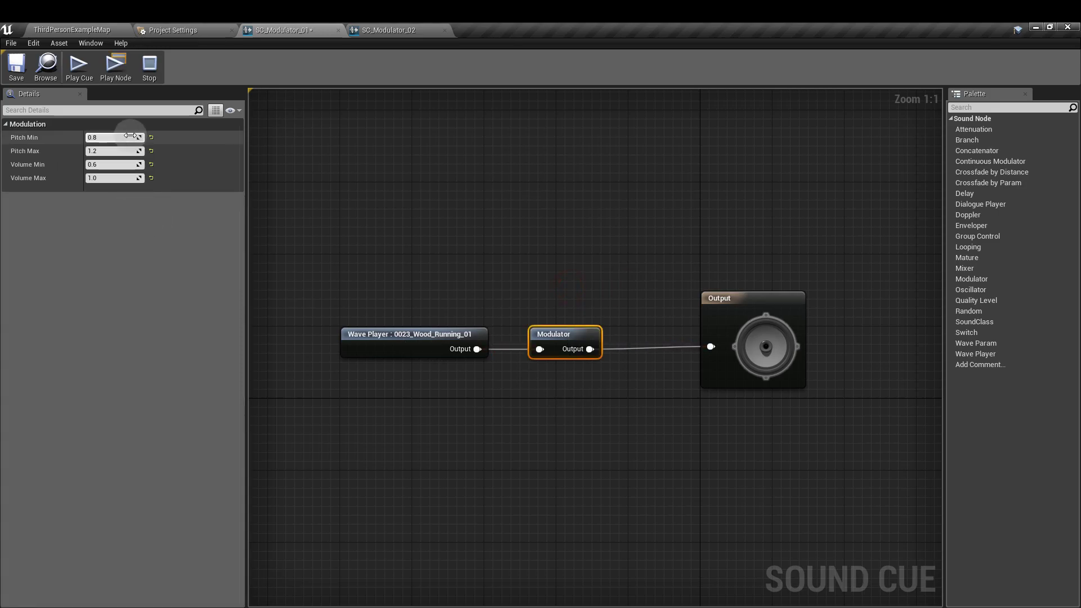
{"action": "left_click_drag", "start_coordinate": [135, 136], "coordinate": [142, 137]}
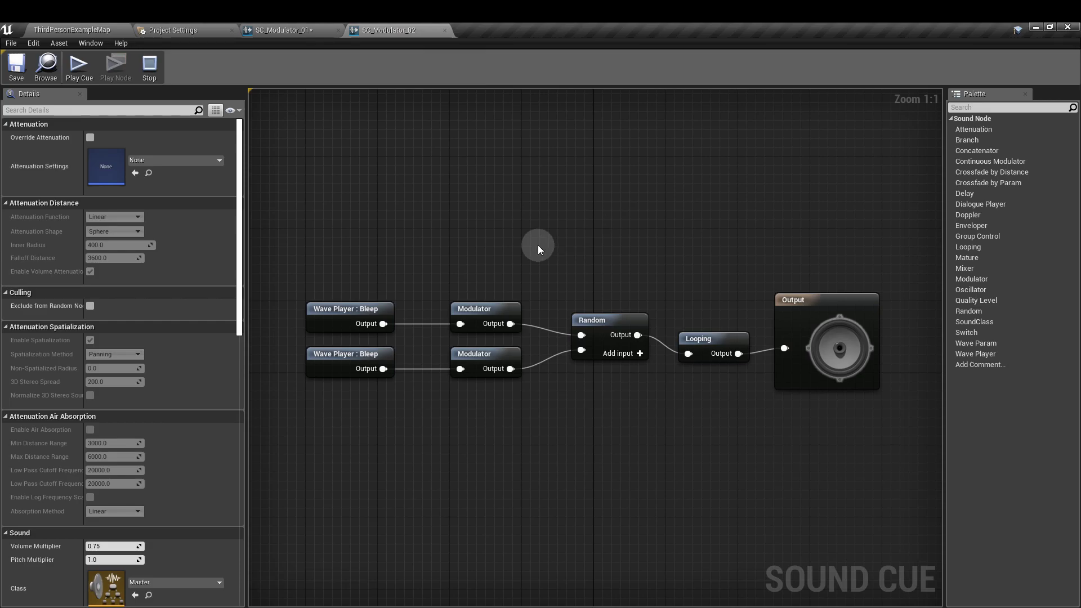
{"action": "left_click", "coordinate": [336, 309]}
{"action": "left_click", "coordinate": [342, 346]}
{"action": "left_click", "coordinate": [424, 262]}
{"action": "left_click", "coordinate": [486, 306]}
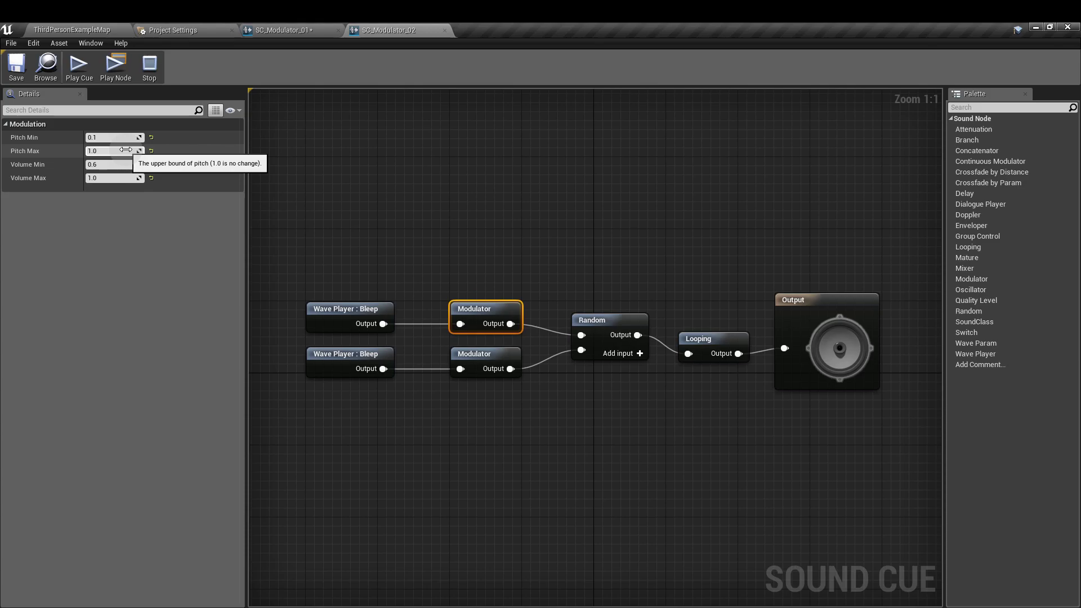
{"action": "left_click", "coordinate": [476, 356]}
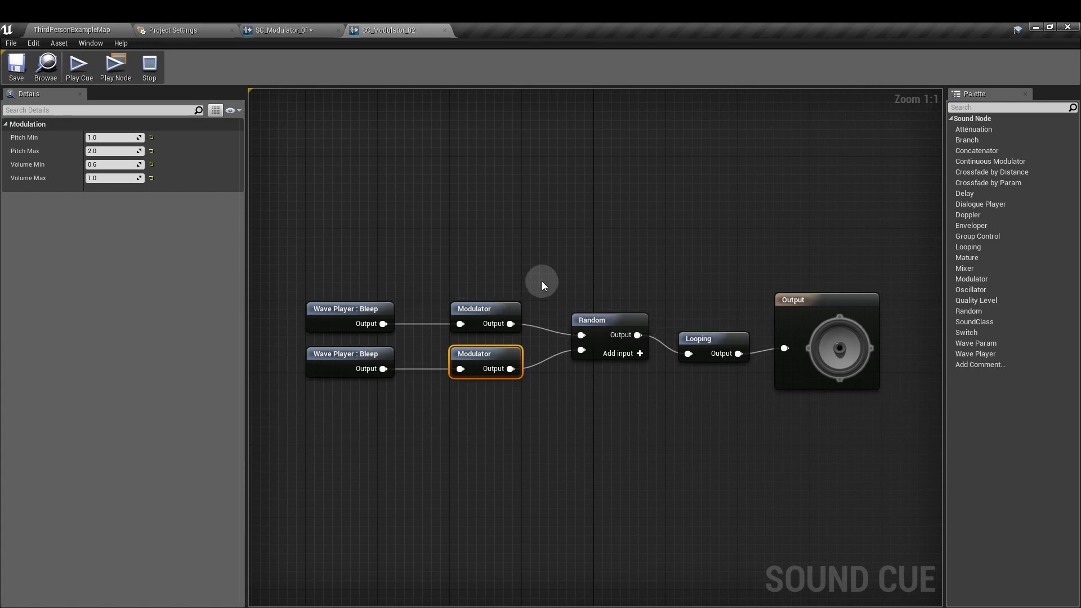
{"action": "left_click", "coordinate": [554, 272]}
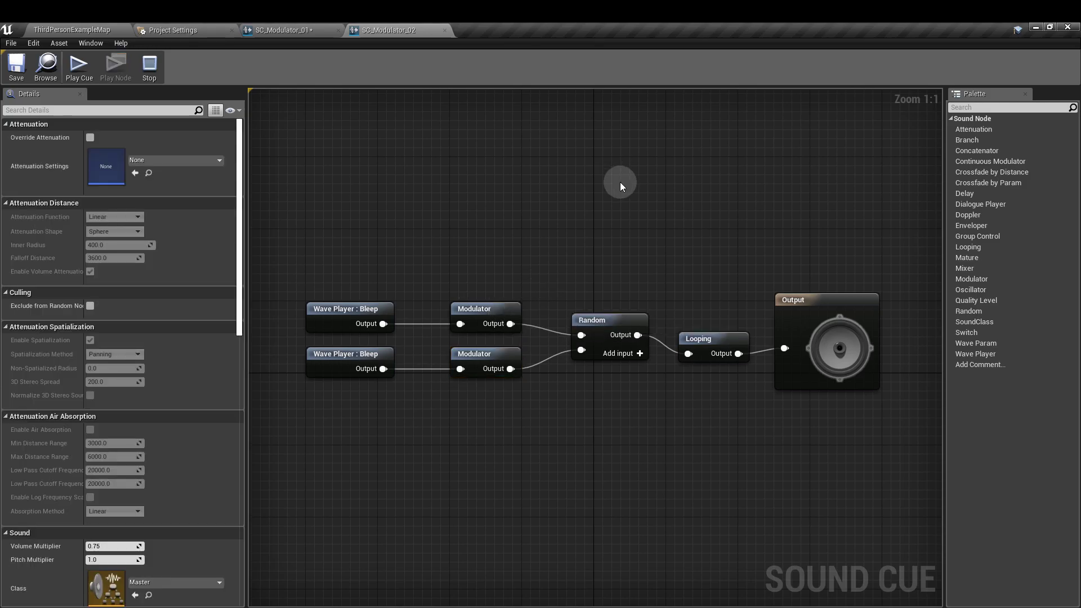
{"action": "key", "text": "space"}
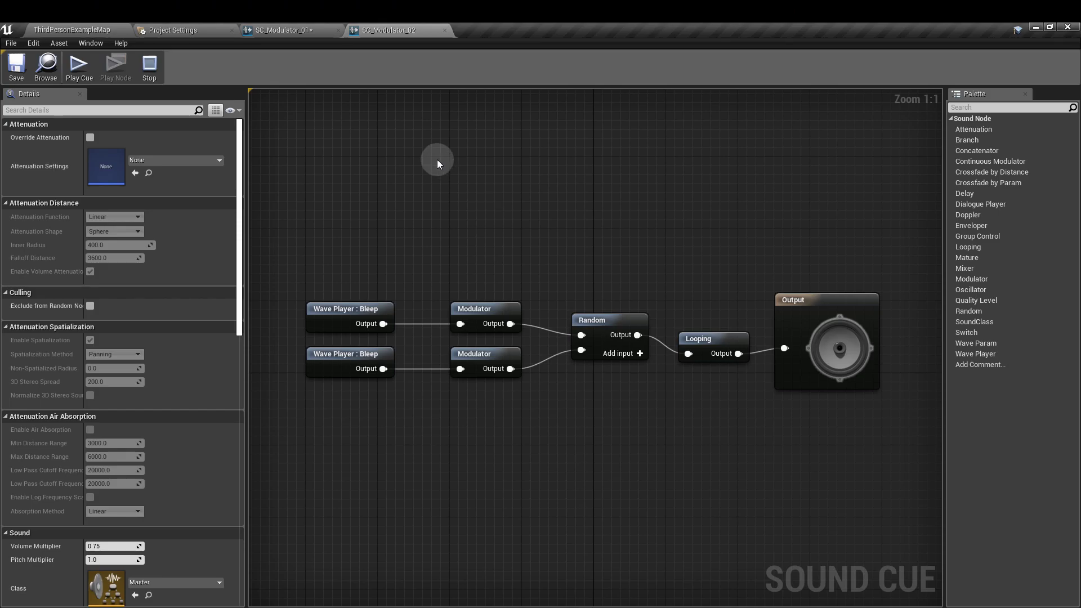
- Switch back to the SC_Modulator_01 cue
{"action": "left_click", "coordinate": [310, 30]}
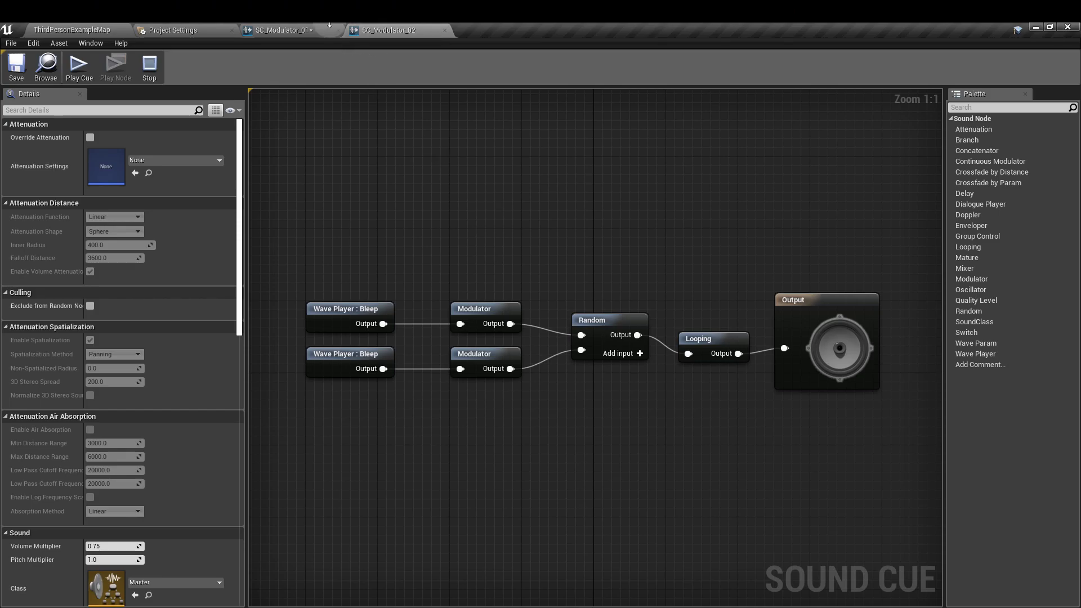